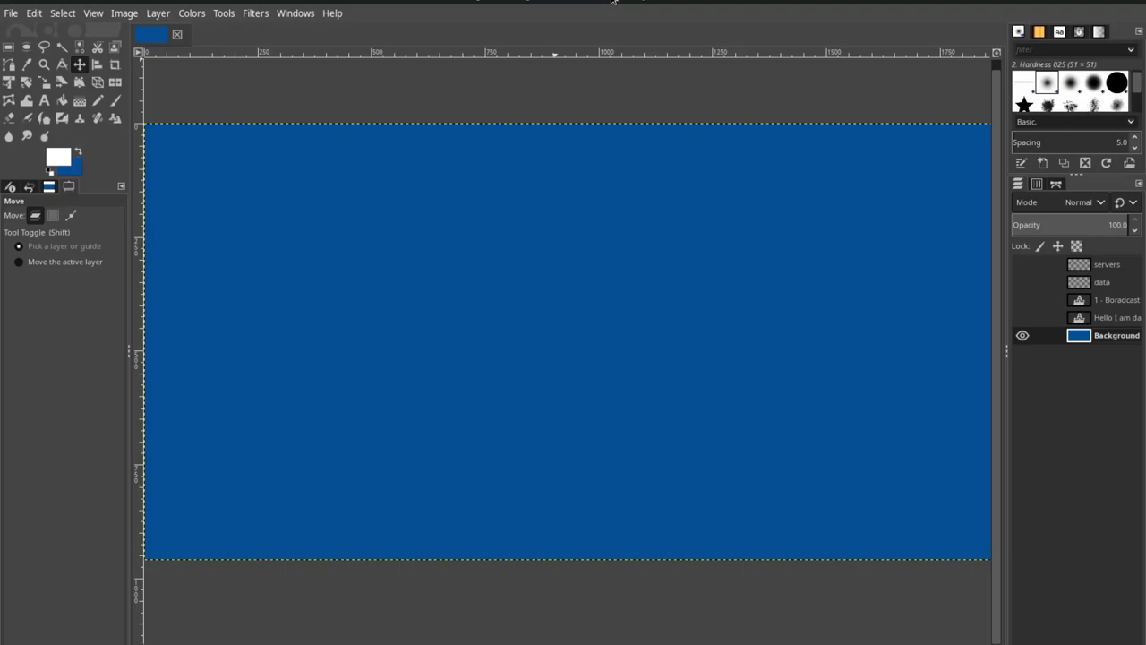
# Show the "Hello I am data!" text layer and replace its text with 00000000
pyautogui.click(1024, 318)
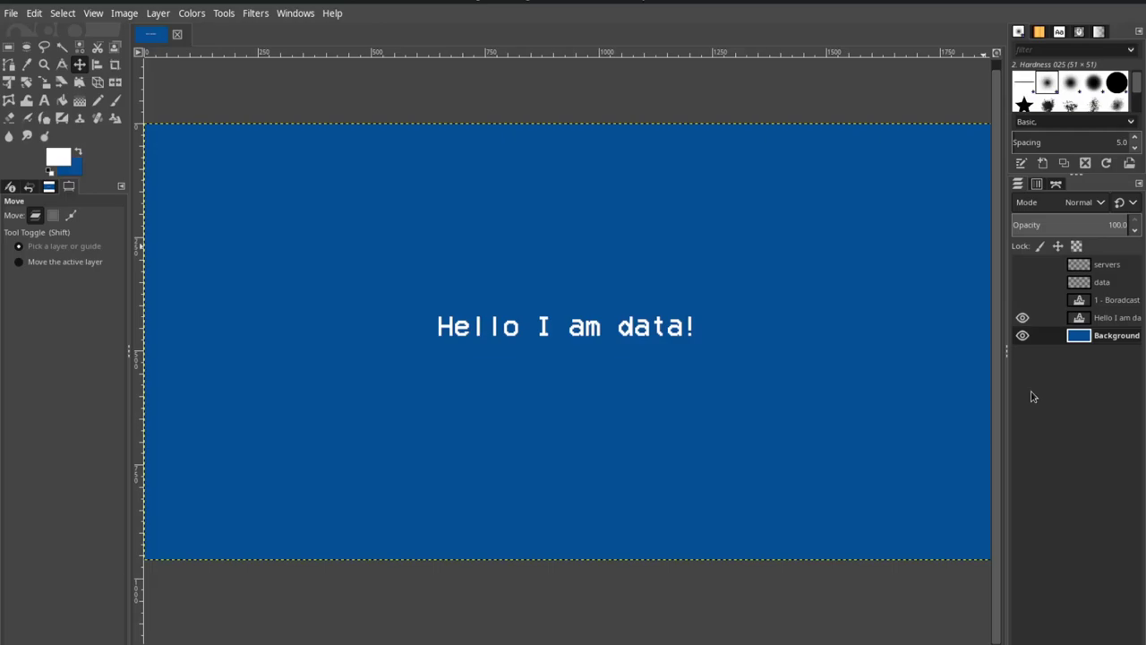
pyautogui.click(44, 99)
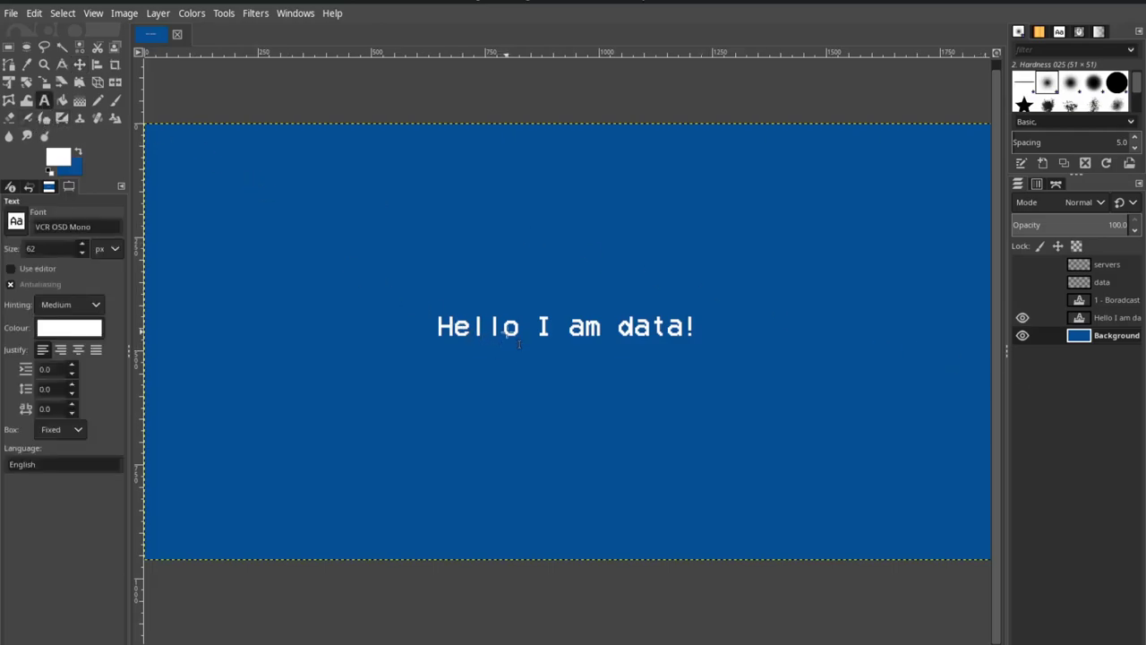
pyautogui.click(1116, 318)
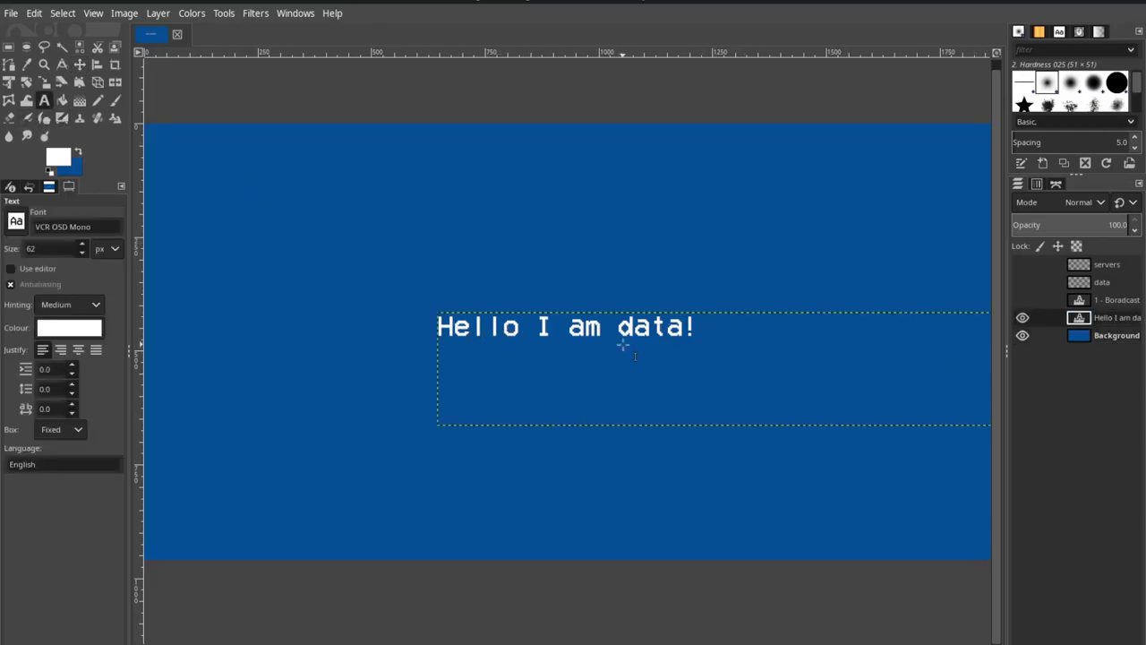
pyautogui.click(623, 344)
pyautogui.hotkey('ctrl', 'a')
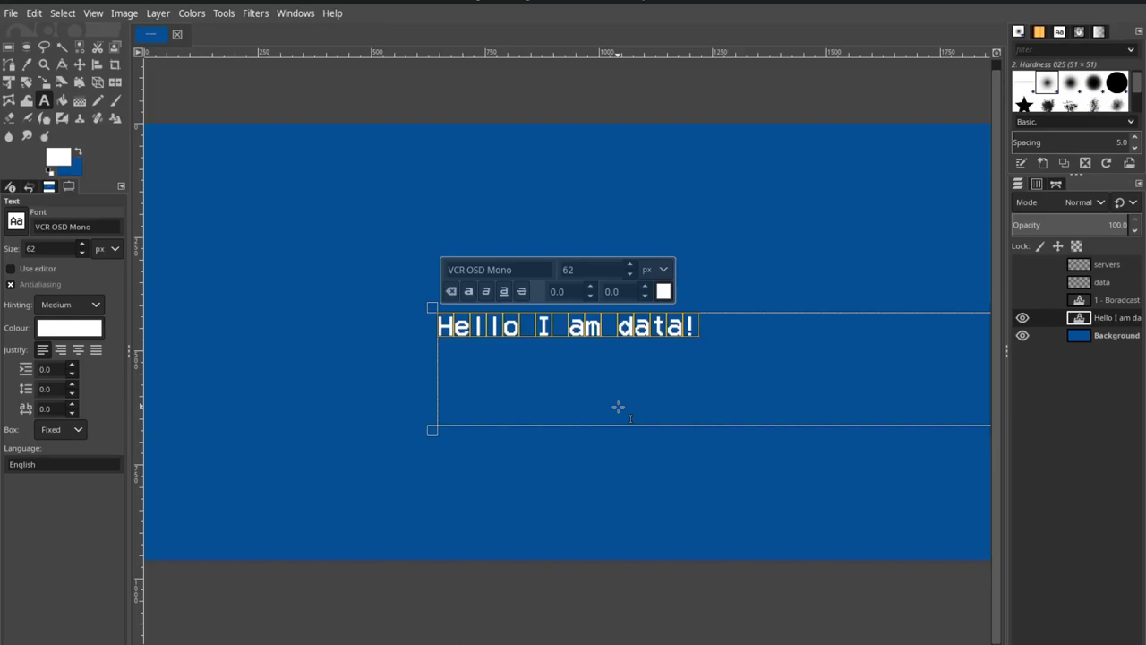
pyautogui.write('00000000')
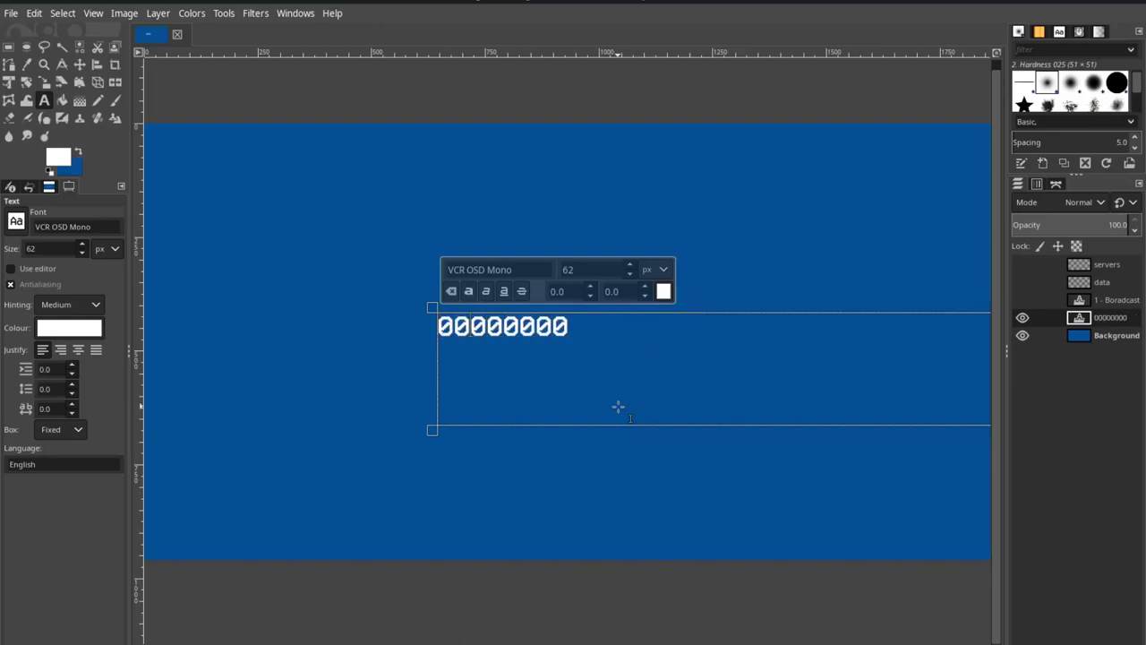
# Append " Hello I An Data!" after the eight zeros in the text layer
pyautogui.press('Right')
pyautogui.press('Right')
pyautogui.press('Right')
pyautogui.press('Right')
pyautogui.press('Right')
pyautogui.press('Right')
pyautogui.press('Right')
pyautogui.write('Hello')
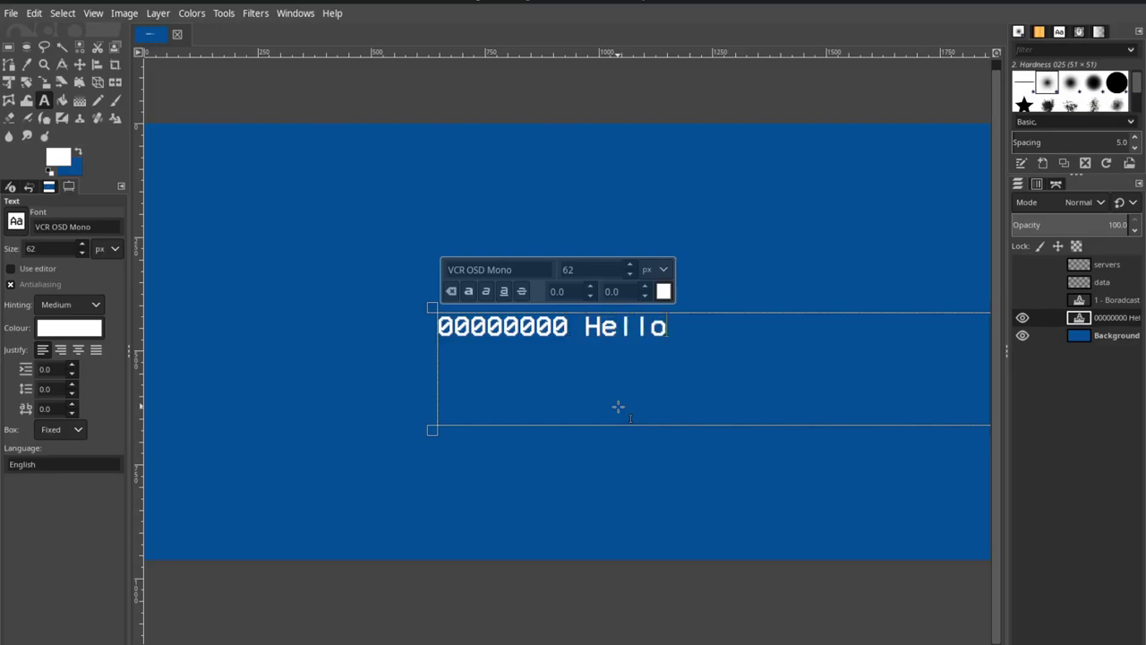
pyautogui.write(' I An Data!')
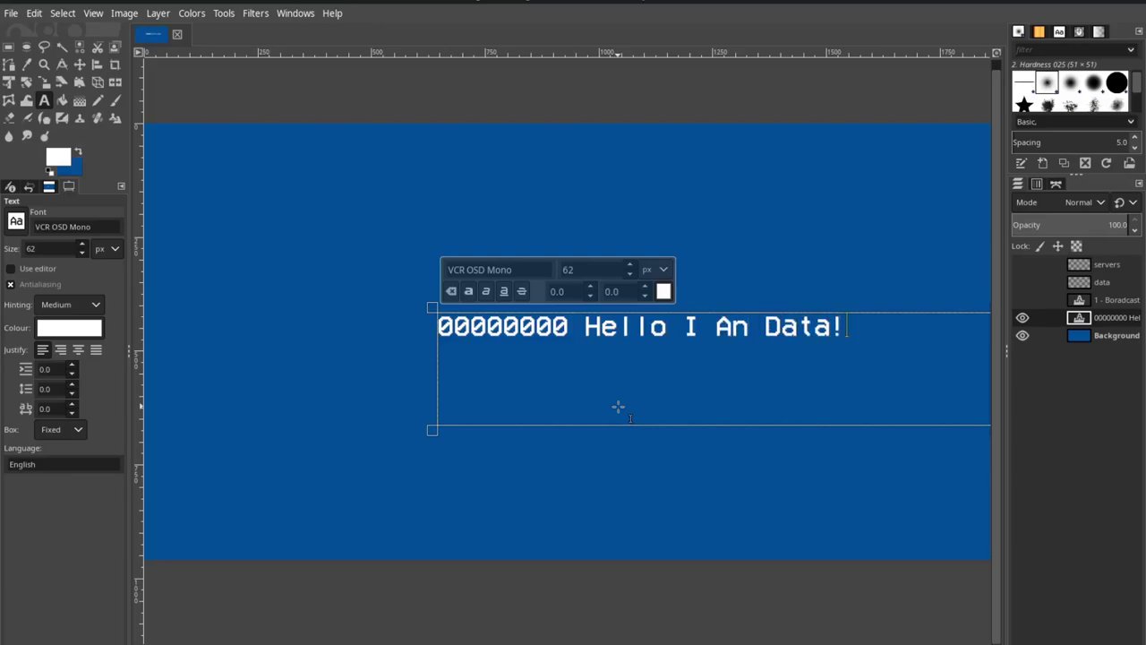
# Change the numeric prefix before the greeting to 00000001
pyautogui.moveTo(587, 329); pyautogui.dragTo(899, 327)
pyautogui.click(895, 343)
pyautogui.moveTo(570, 327); pyautogui.dragTo(437, 328)
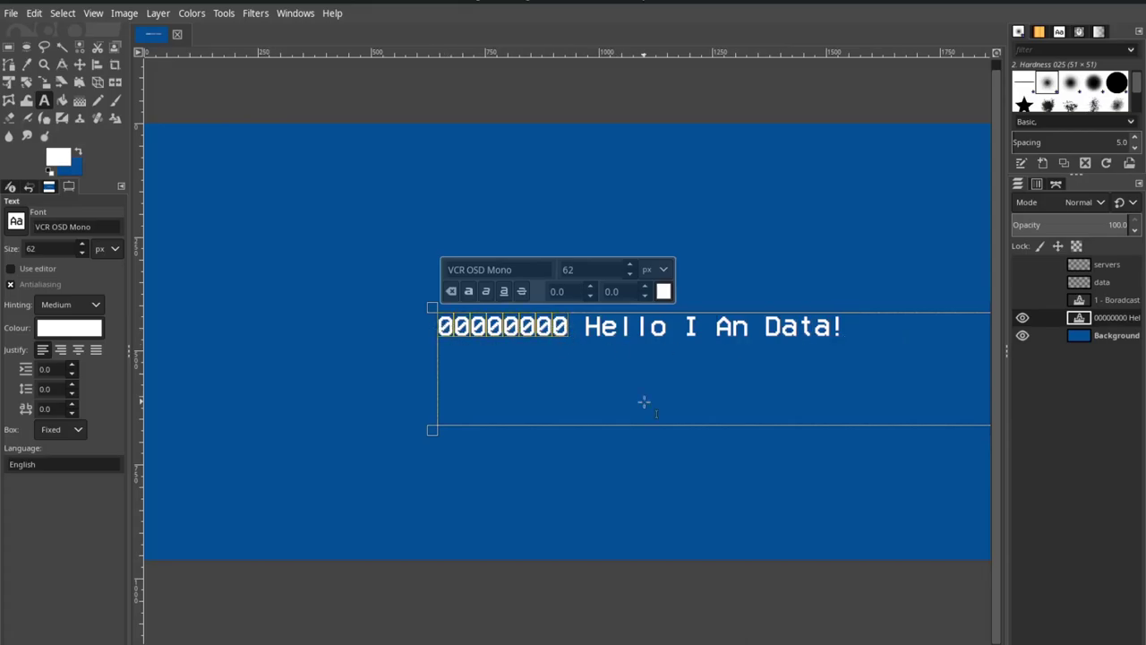
pyautogui.press('Right')
pyautogui.press('BackSpace')
pyautogui.write('1')
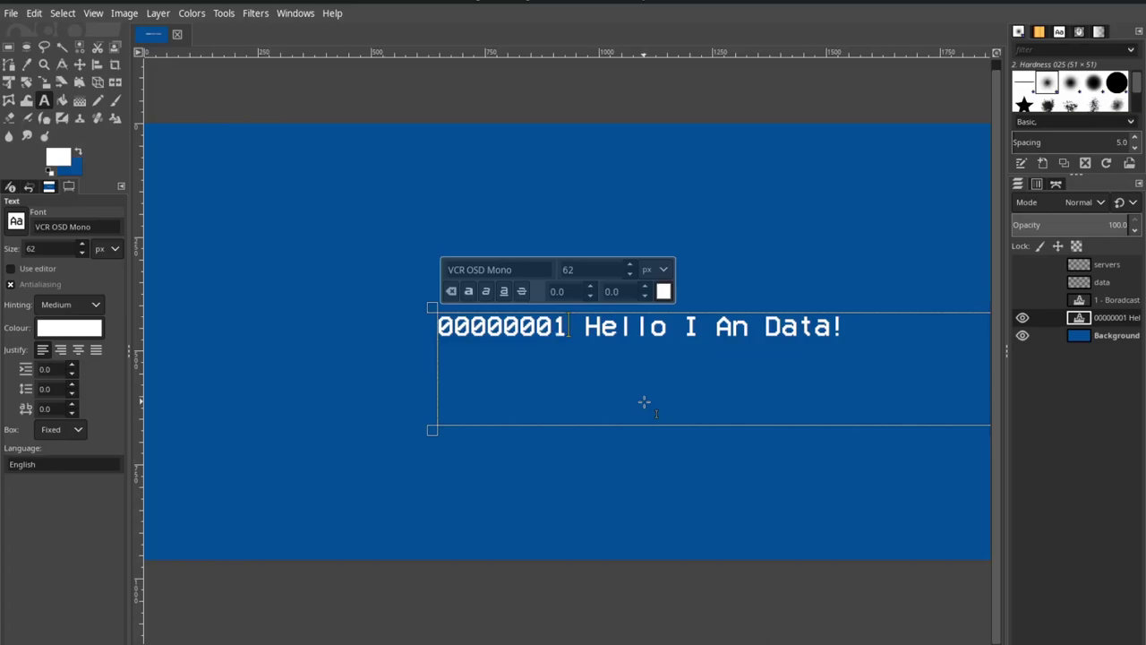
# Change the numeric prefix before the greeting to 00000010
pyautogui.press('BackSpace')
pyautogui.press('BackSpace')
pyautogui.write('11')
pyautogui.press('BackSpace')
pyautogui.write('0')
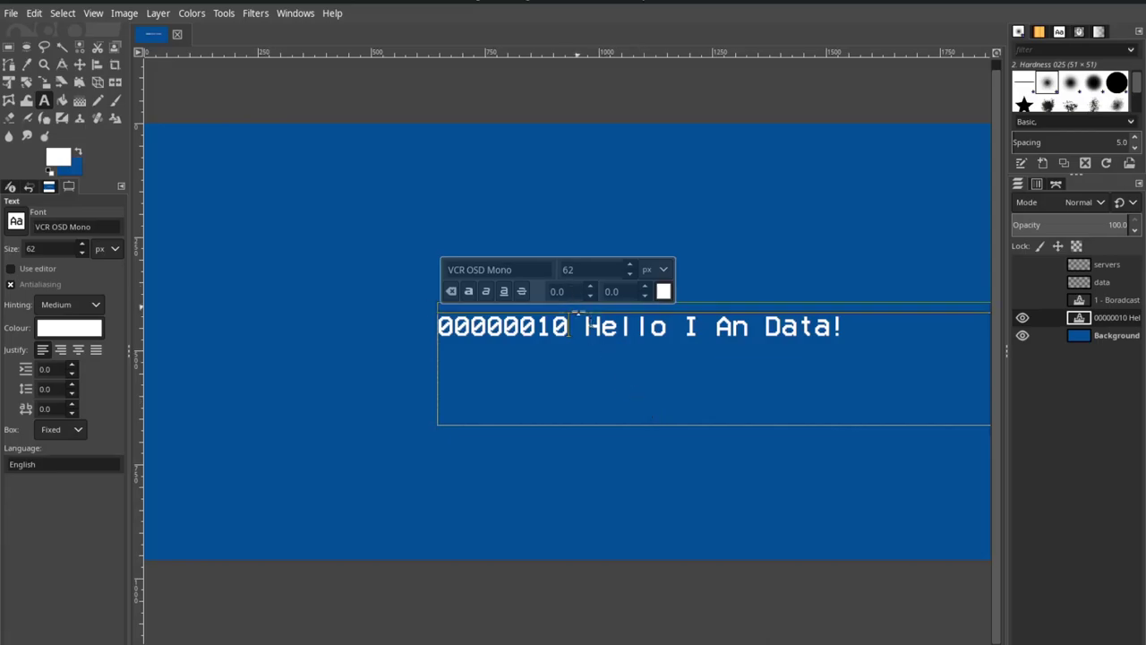
# Replace the whole numeric prefix and its space with a single letter, trying a, b, c and d in turn
pyautogui.hotkey('shift', 'Left')
pyautogui.hotkey('shift', 'Left')
pyautogui.hotkey('shift', 'Left')
pyautogui.hotkey('shift', 'Left')
pyautogui.hotkey('shift', 'Left')
pyautogui.hotkey('shift', 'Left')
pyautogui.hotkey('shift', 'Left')
pyautogui.hotkey('shift', 'Left')
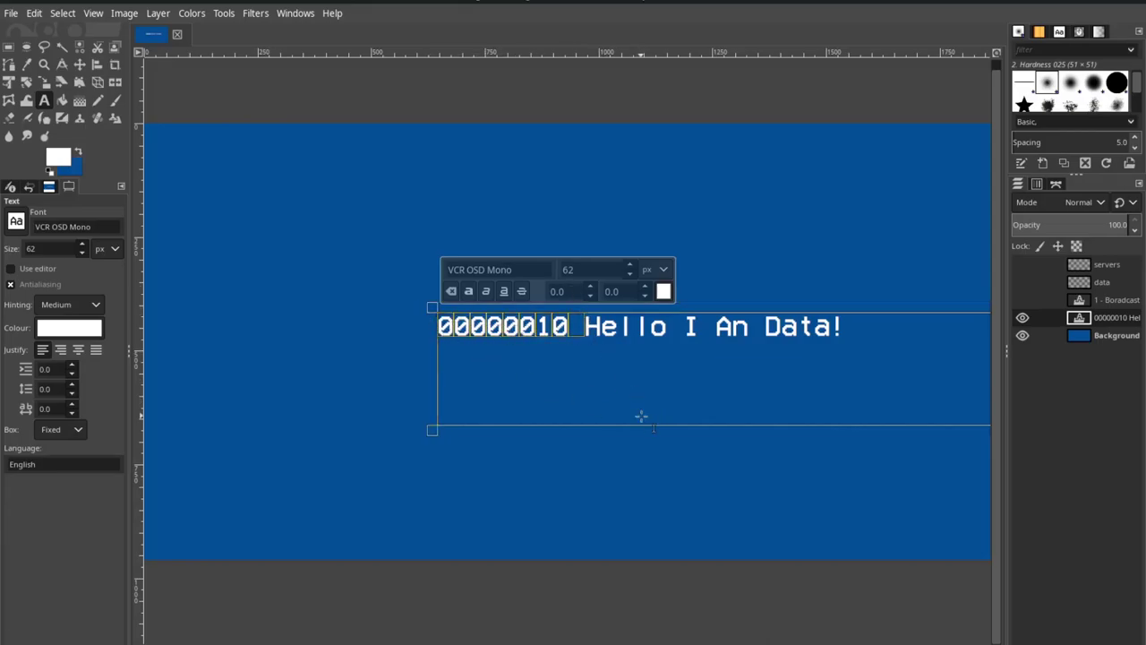
pyautogui.write('a')
pyautogui.press('BackSpace')
pyautogui.write('b')
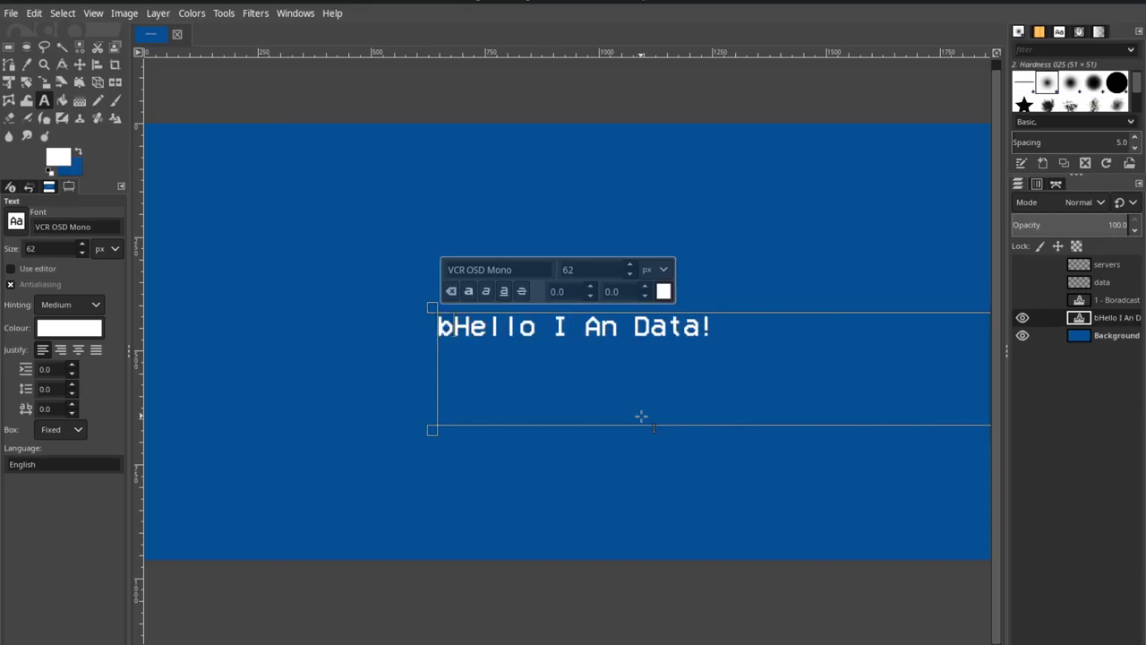
pyautogui.press('BackSpace')
pyautogui.write('c')
pyautogui.press('BackSpace')
pyautogui.write('d')
# Replace the single-letter prefix with 00000000 so the text reads "00000000 Hello I An Data!"
pyautogui.click(763, 330)
pyautogui.click(460, 338)
pyautogui.moveTo(462, 339); pyautogui.dragTo(808, 332)
pyautogui.click(824, 335)
pyautogui.press('Home')
pyautogui.press('Delete')
pyautogui.write('00000000')
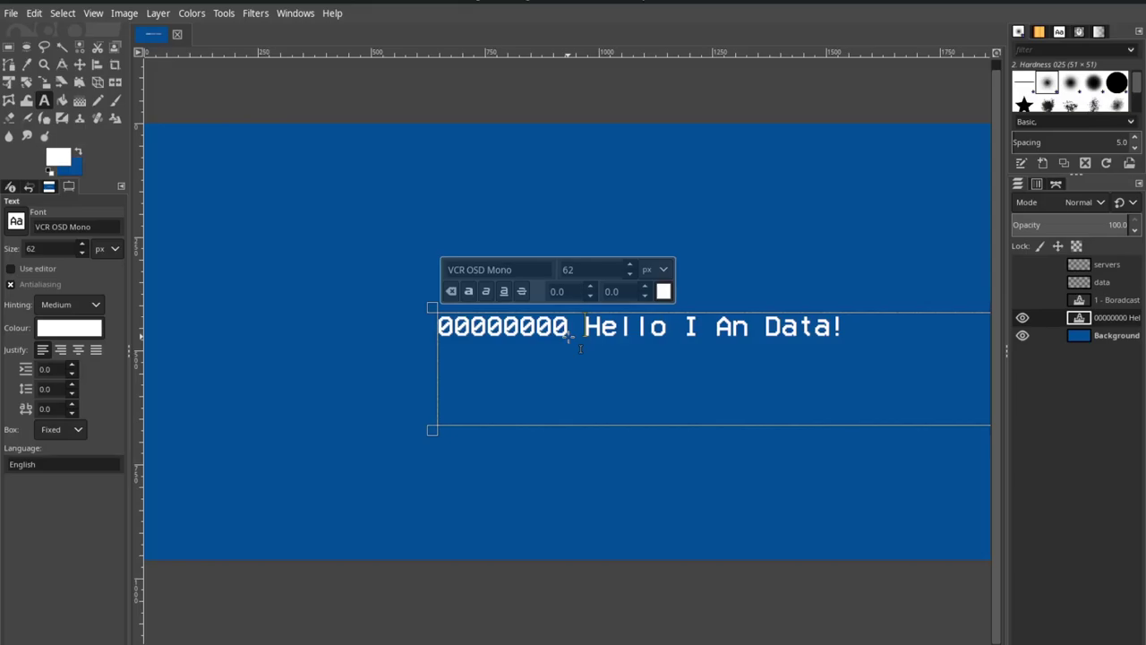
# Hide the "00000000 Hello I An Data!" layer and show the "1 - Boradcast" and "data" layers
pyautogui.click(1023, 317)
pyautogui.click(1023, 300)
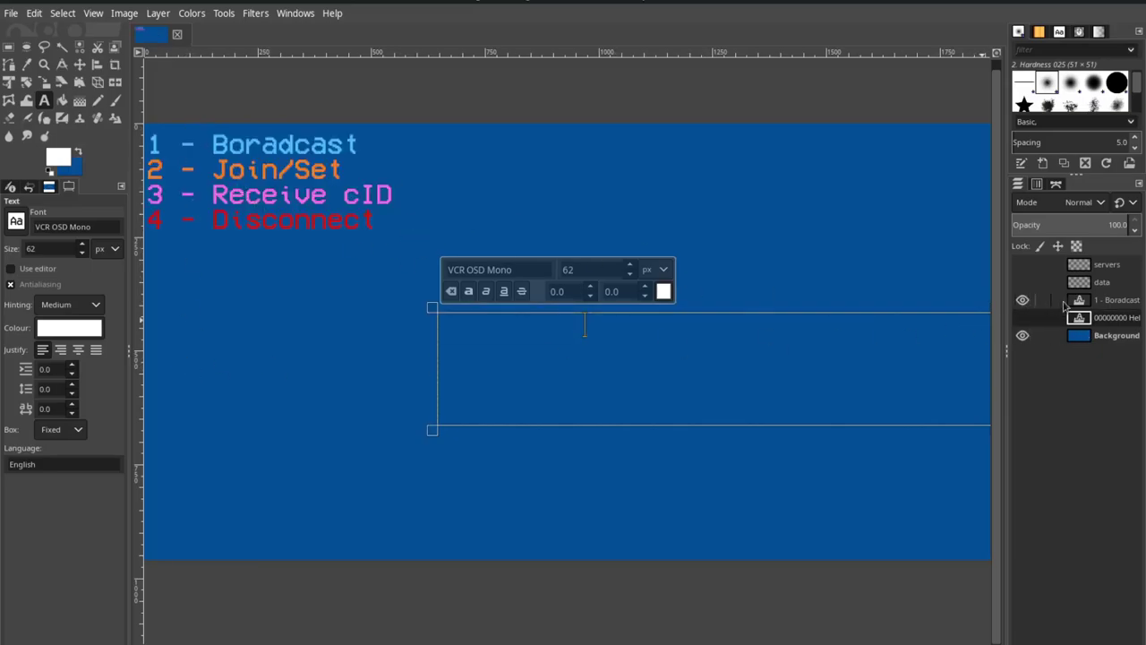
pyautogui.click(1084, 335)
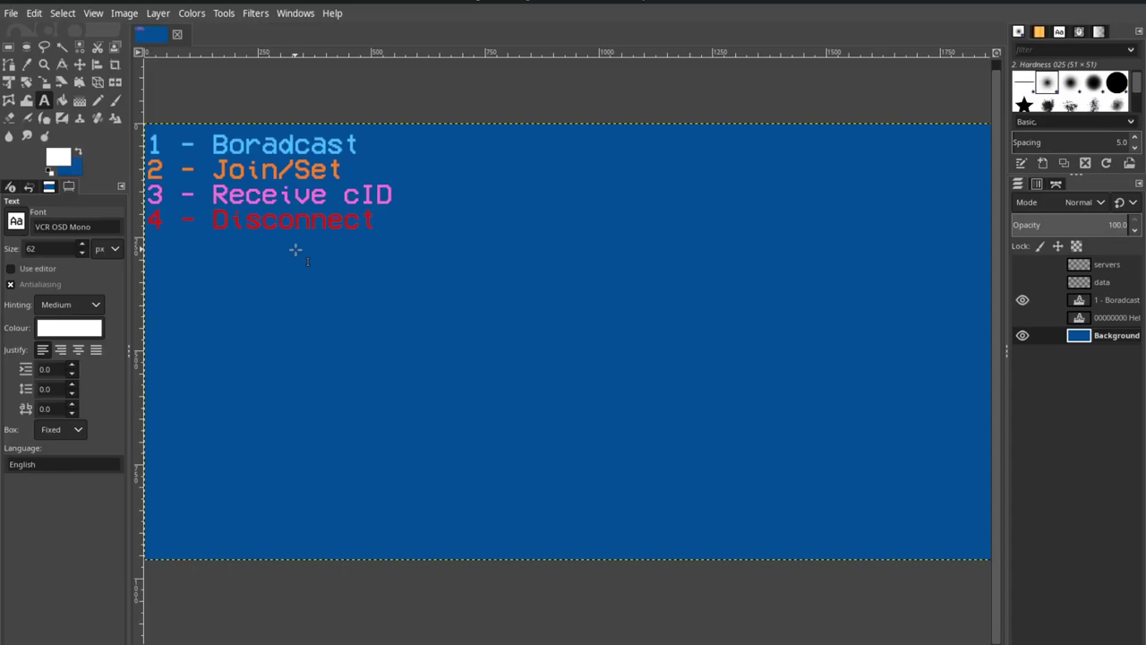
pyautogui.click(1023, 282)
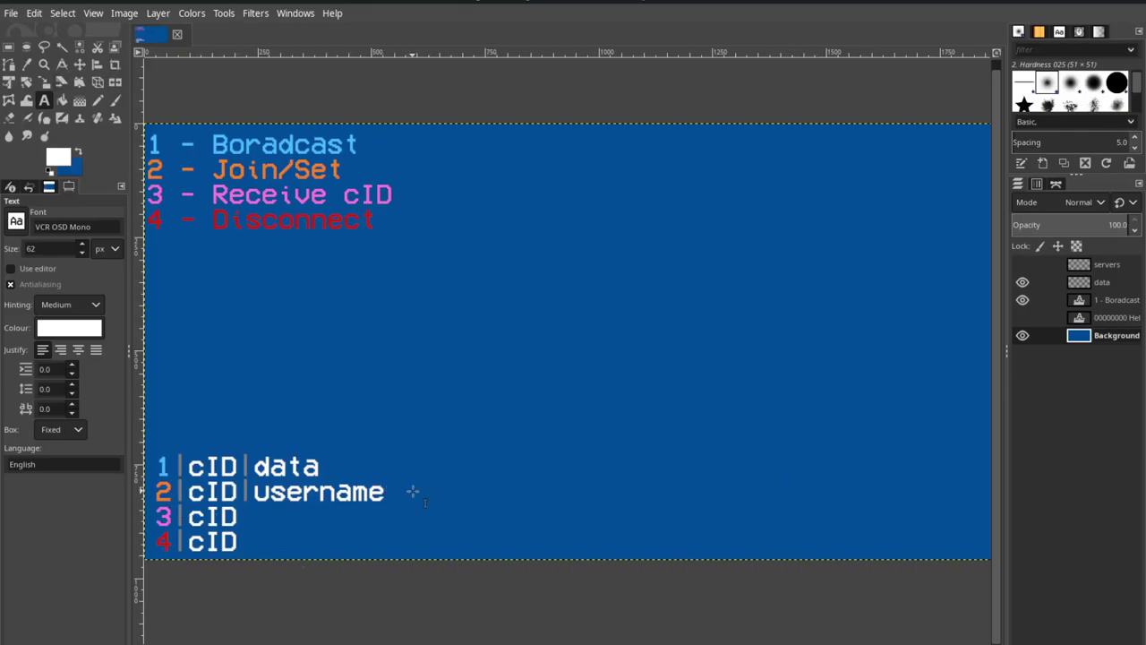
# Switch to Sublime Text and bring up the beginning of the server's main.cpp
pyautogui.hotkey('alt', 'Tab')
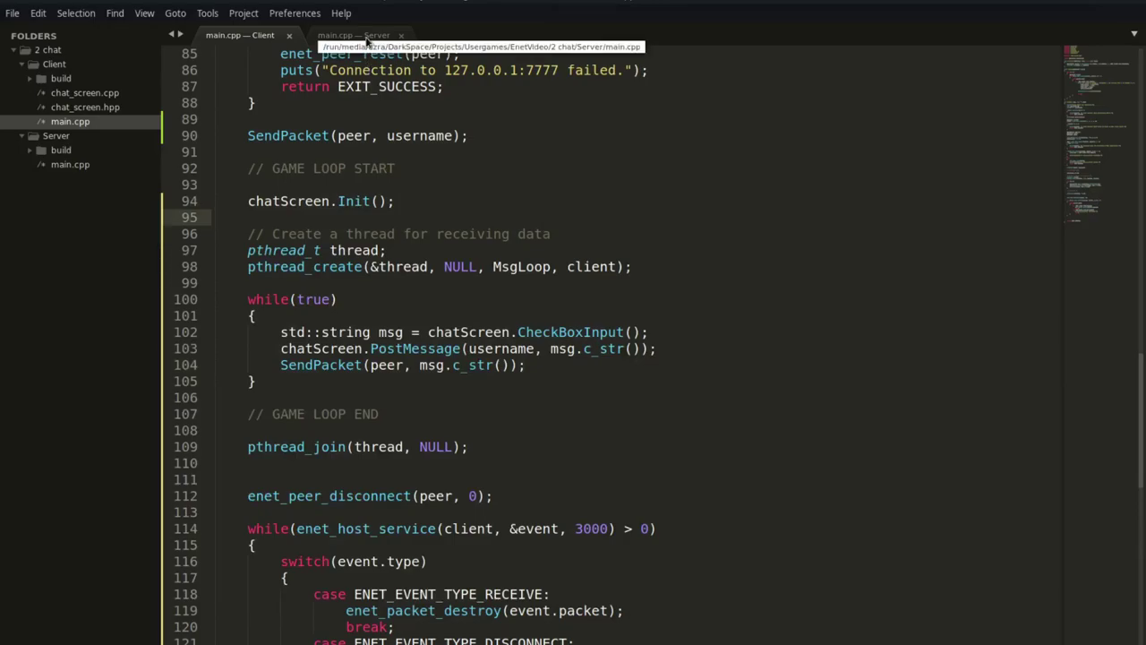
pyautogui.scroll(-9, 468, 281)
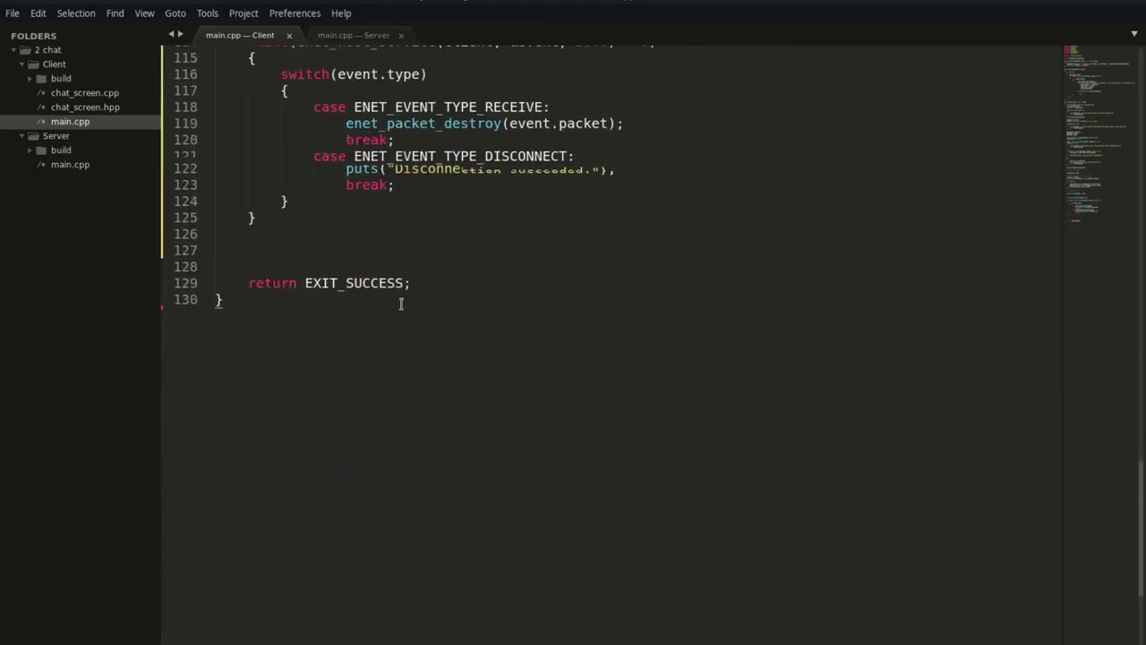
pyautogui.scroll(11, 468, 282)
pyautogui.hotkey('ctrl', 'pagedown')
pyautogui.scroll(10, 480, 273)
pyautogui.scroll(2, 480, 272)
# Add an empty void ParseData() function between the includes and main in the server's main.cpp
pyautogui.click(263, 83)
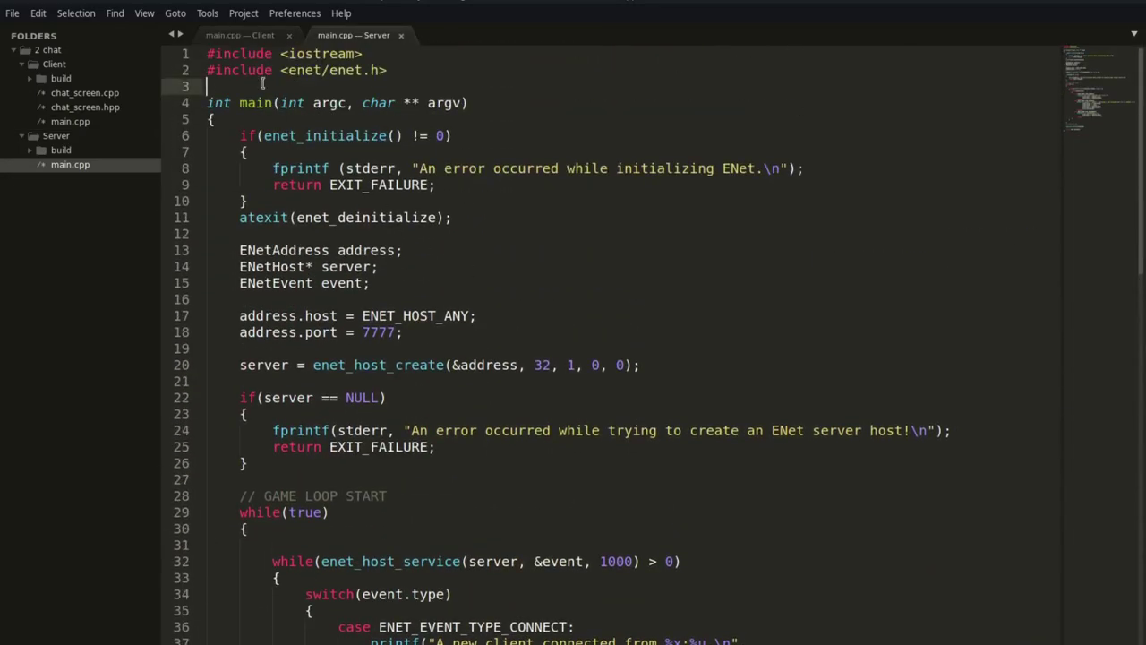
pyautogui.press('Return')
pyautogui.press('Return')
pyautogui.press('Up')
pyautogui.write('void ParseData()')
pyautogui.press('Return')
pyautogui.write('{')
pyautogui.press('Return')
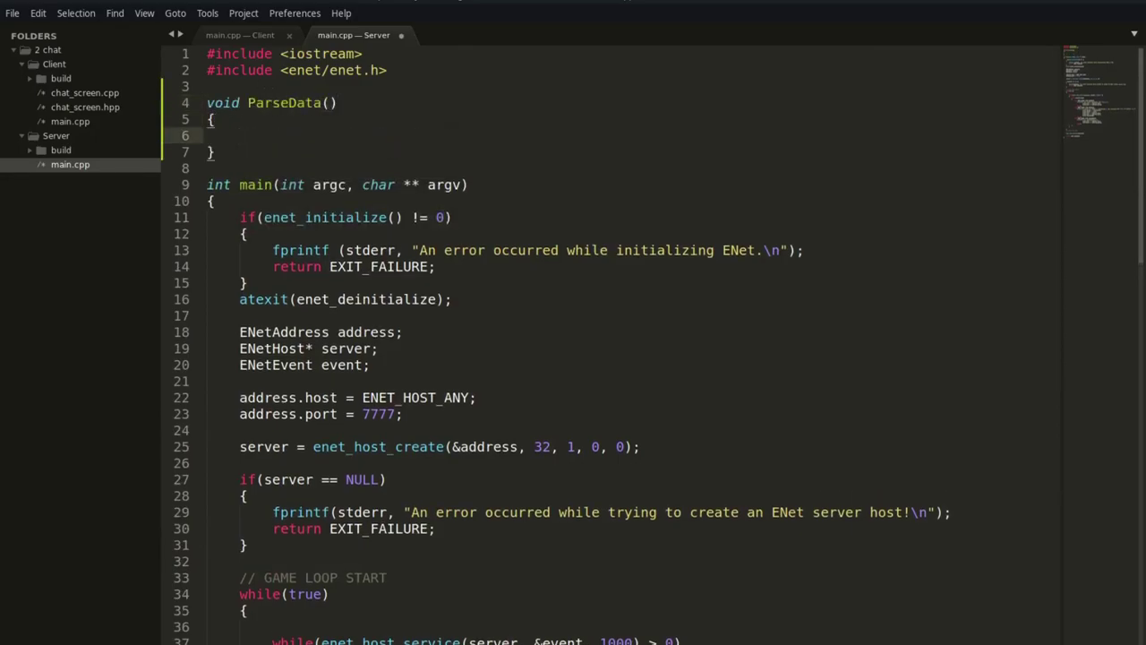
# Give ParseData the parameters ENetHost* server, int id and char* data
pyautogui.click(328, 103)
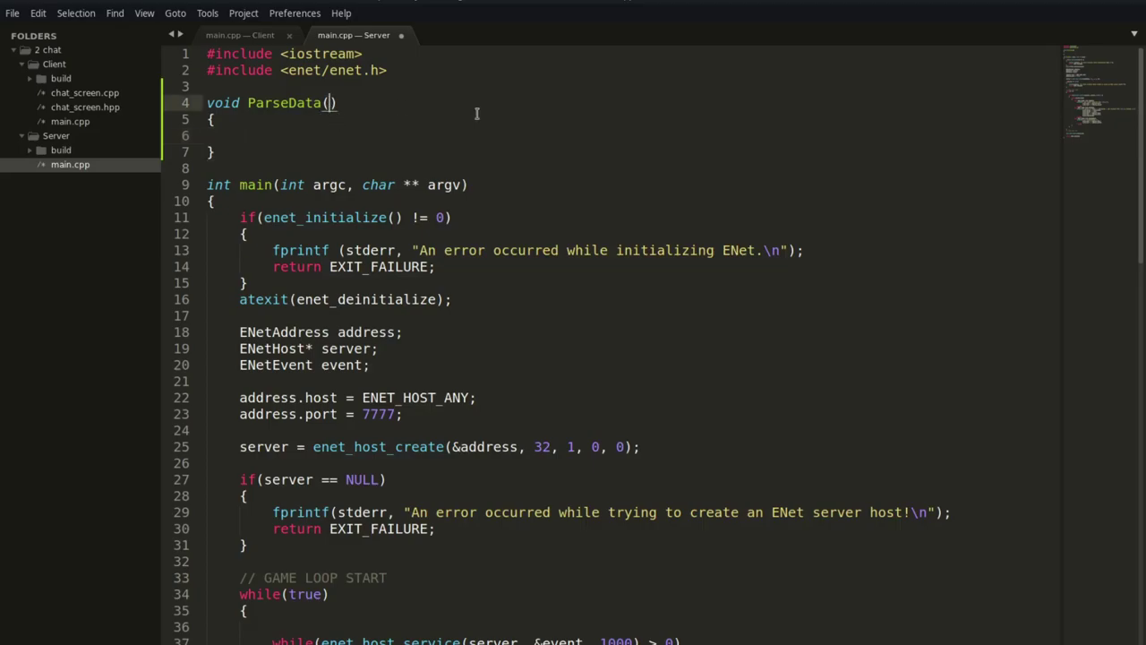
pyautogui.write('ENetHost*')
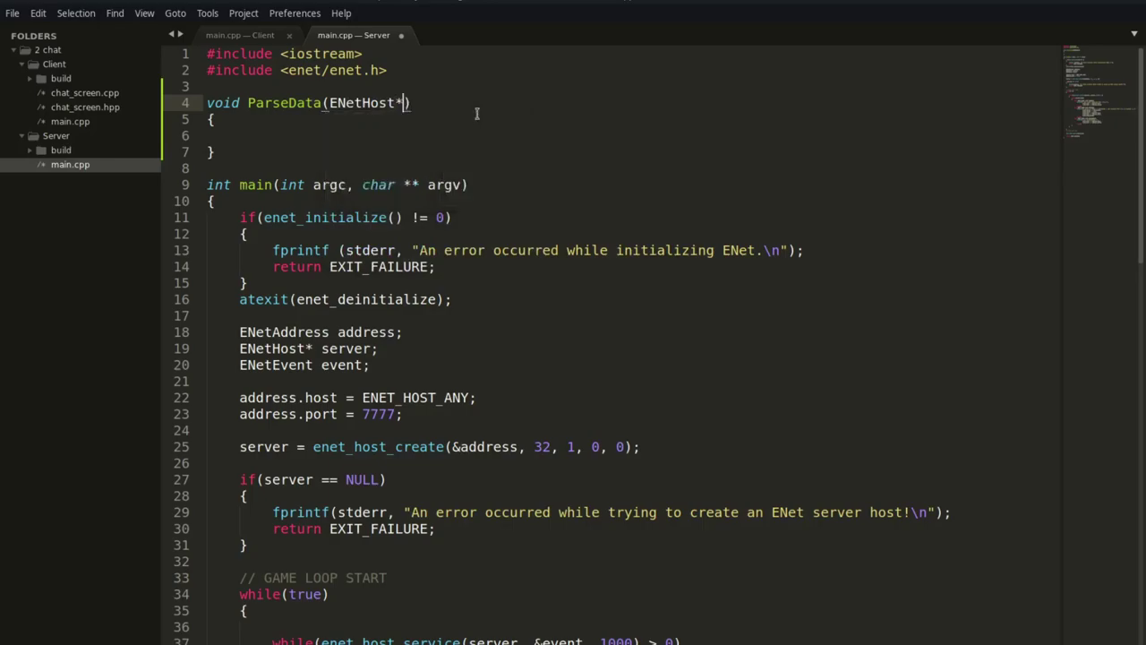
pyautogui.write(' server, int id, chat')
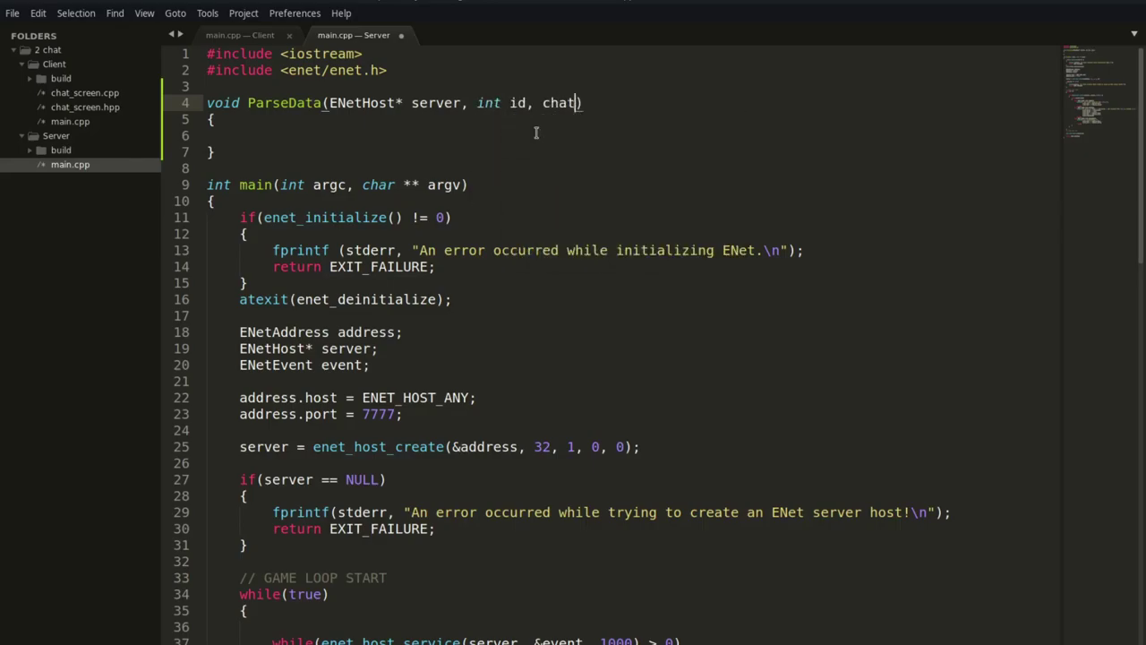
pyautogui.press('BackSpace')
pyautogui.write('r*')
pyautogui.press('BackSpace')
pyautogui.press('BackSpace')
pyautogui.press('BackSpace')
pyautogui.press('BackSpace')
pyautogui.press('BackSpace')
pyautogui.write('const char* data')
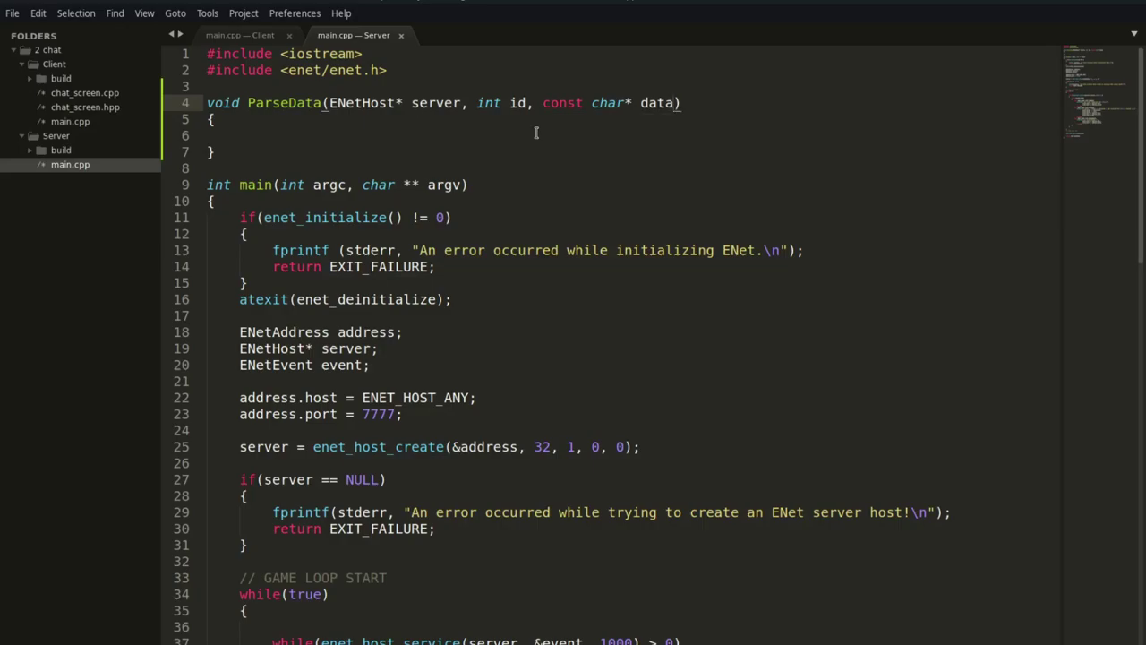
pyautogui.hotkey('ctrl', 'Left')
pyautogui.hotkey('ctrl', 'Left')
pyautogui.hotkey('ctrl', 'BackSpace')
# In the ParseData body, add std::cout << "PRASE: " << data << "\n"; followed by blank lines
pyautogui.press('Down')
pyautogui.press('Down')
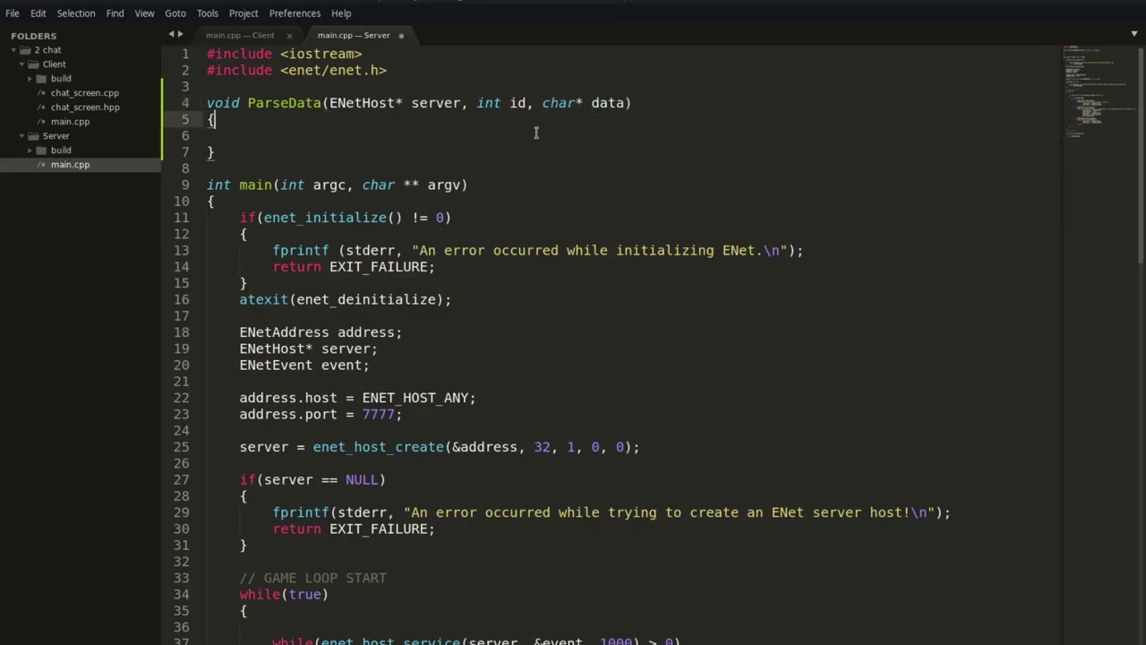
pyautogui.write('s')
pyautogui.press('BackSpace')
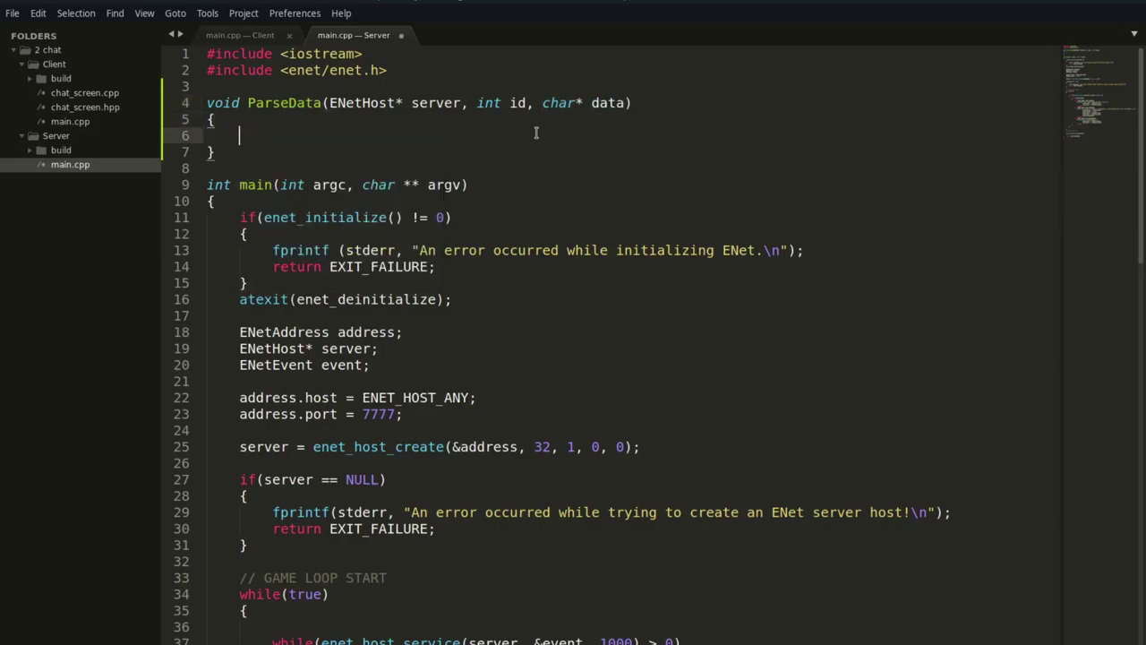
pyautogui.write('std::cout <')
pyautogui.write('< "PRASE')
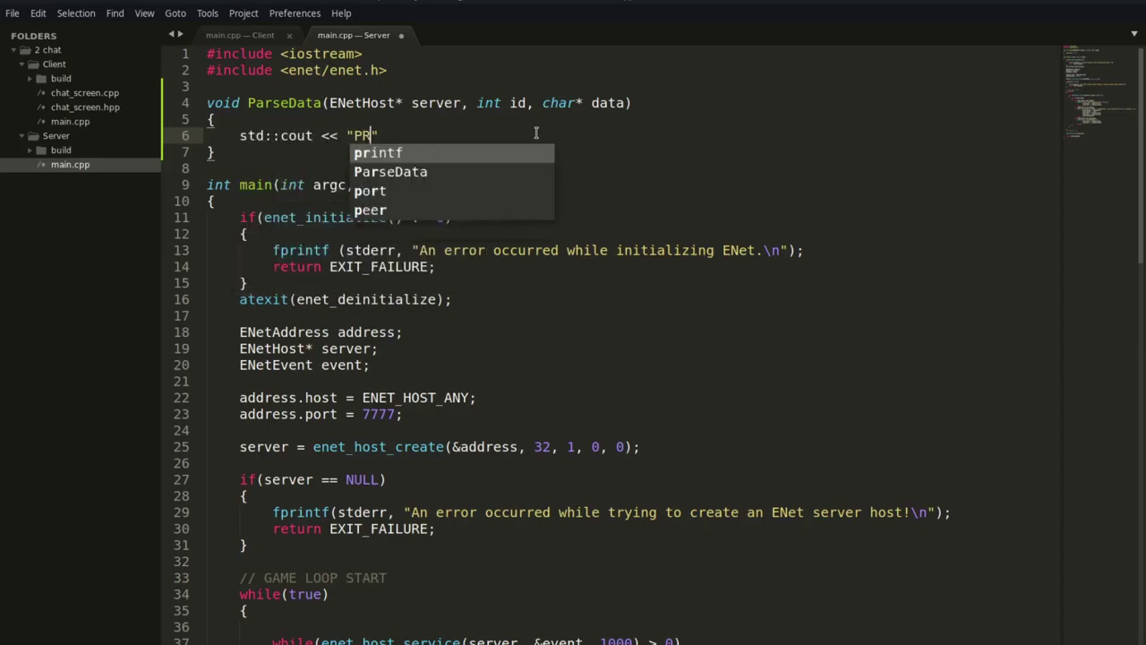
pyautogui.write(': " >>')
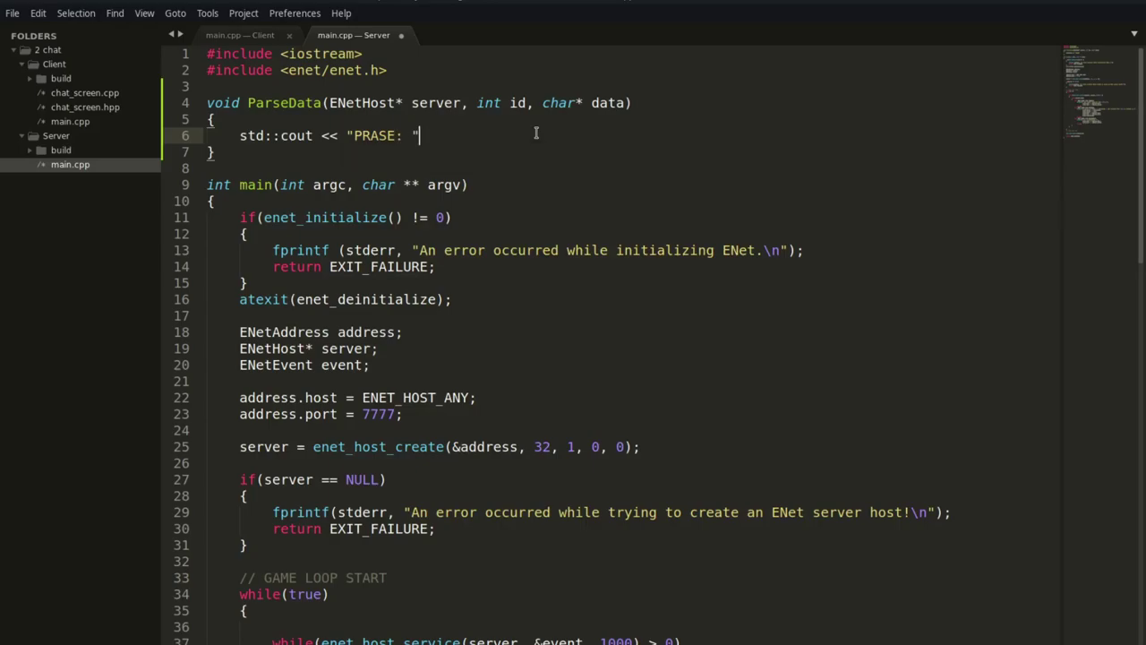
pyautogui.press('BackSpace')
pyautogui.press('BackSpace')
pyautogui.press('BackSpace')
pyautogui.write('<< data << "\\n";')
pyautogui.press('Return')
pyautogui.press('Return')
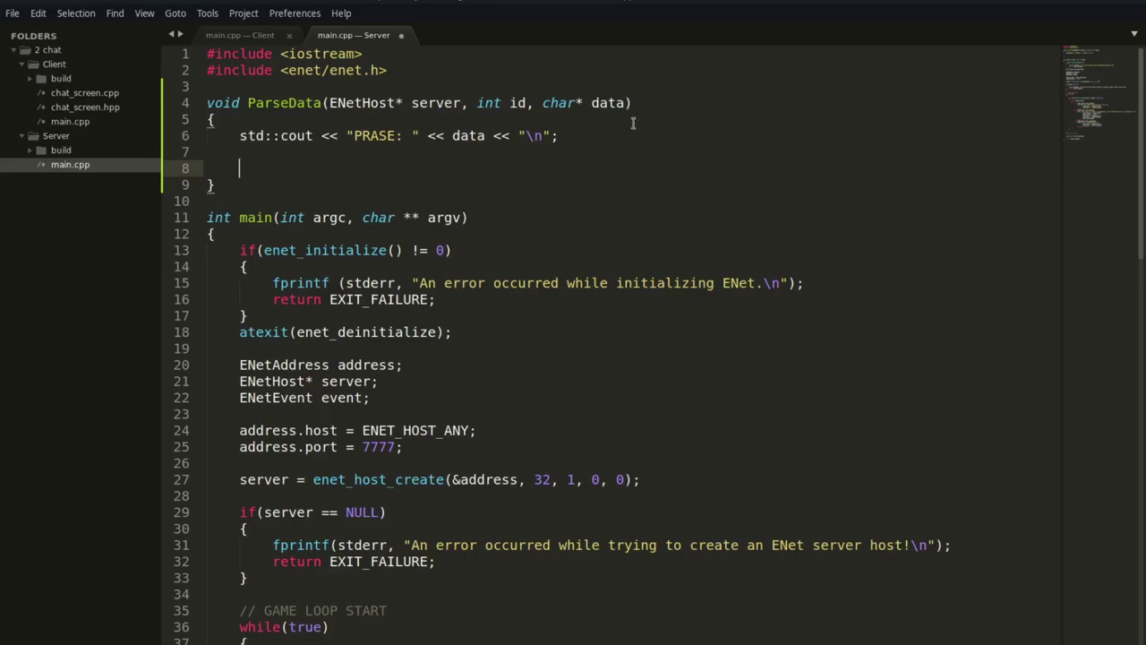
pyautogui.moveTo(224, 179); pyautogui.dragTo(204, 103)
pyautogui.click(275, 170)
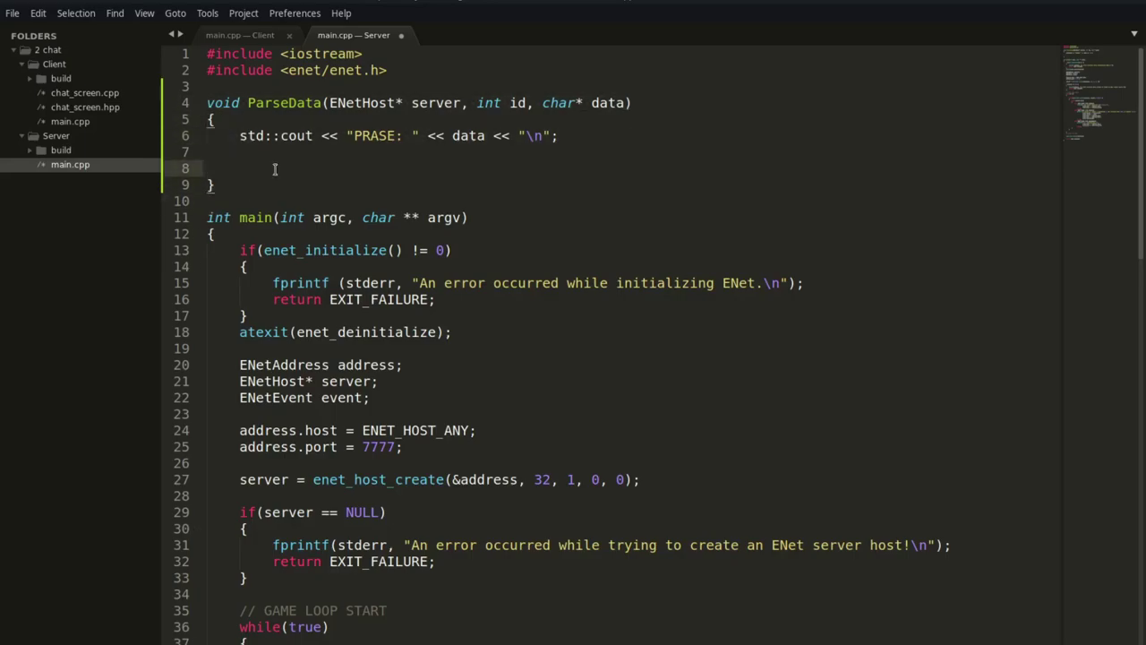
# Add a ParseData(); call after the printf statement in the ENET_EVENT_TYPE_RECEIVE case
pyautogui.doubleClick(285, 102)
pyautogui.hotkey('ctrl', 'c')
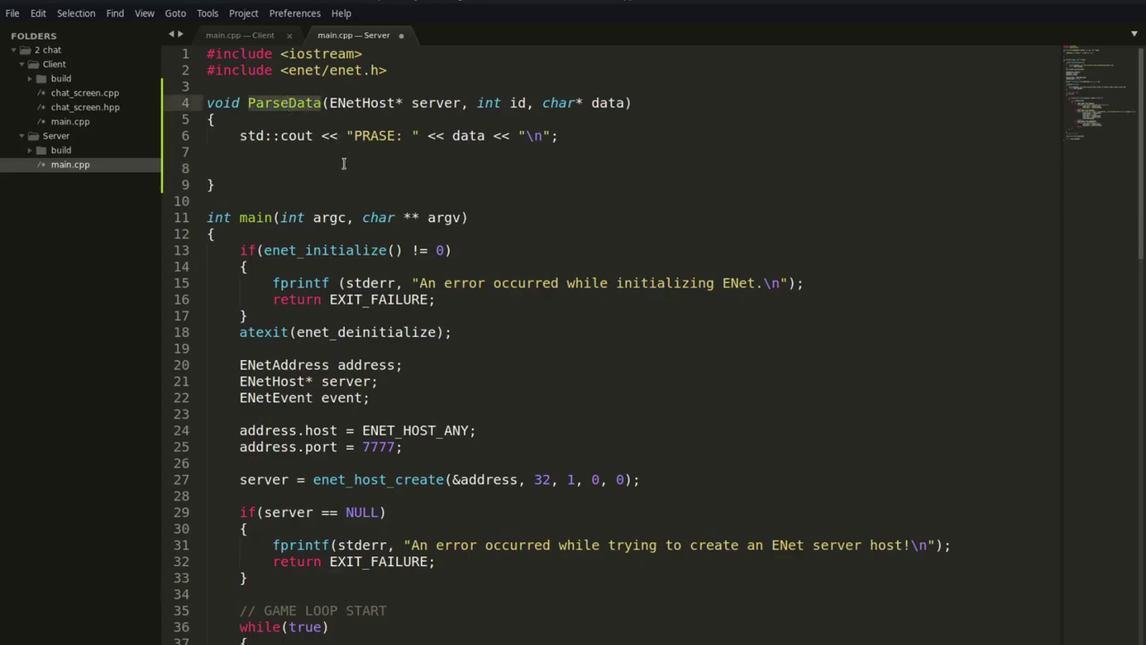
pyautogui.scroll(-12, 346, 165)
pyautogui.click(612, 331)
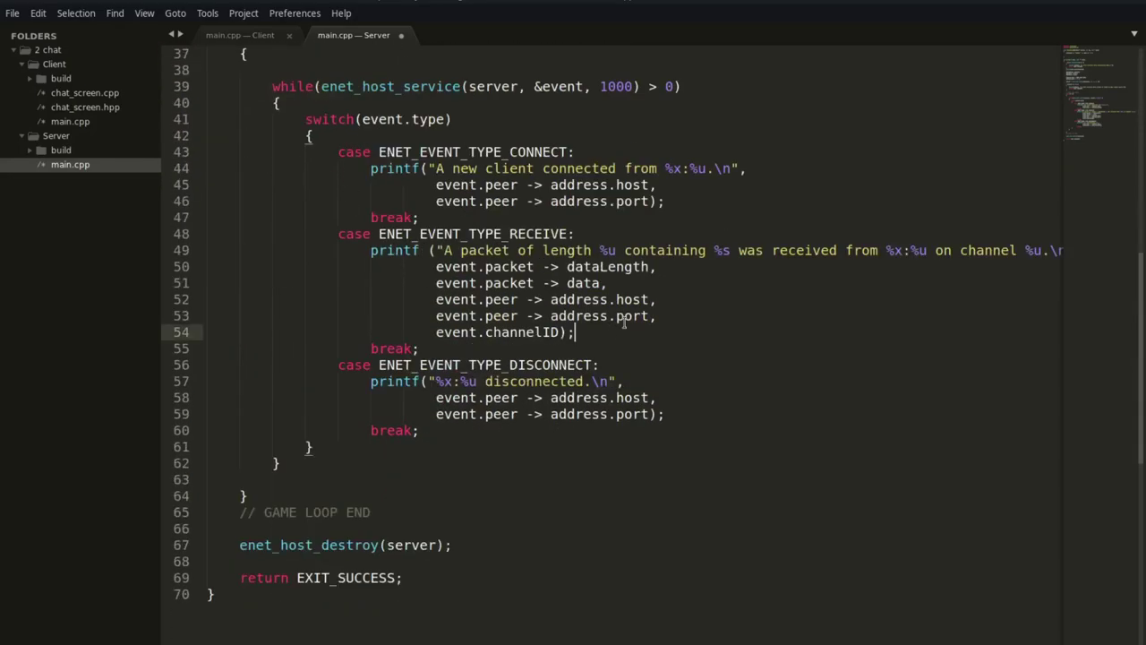
pyautogui.press('Return')
pyautogui.press('Return')
pyautogui.press('Tab')
pyautogui.press('Tab')
pyautogui.hotkey('ctrl', 'v')
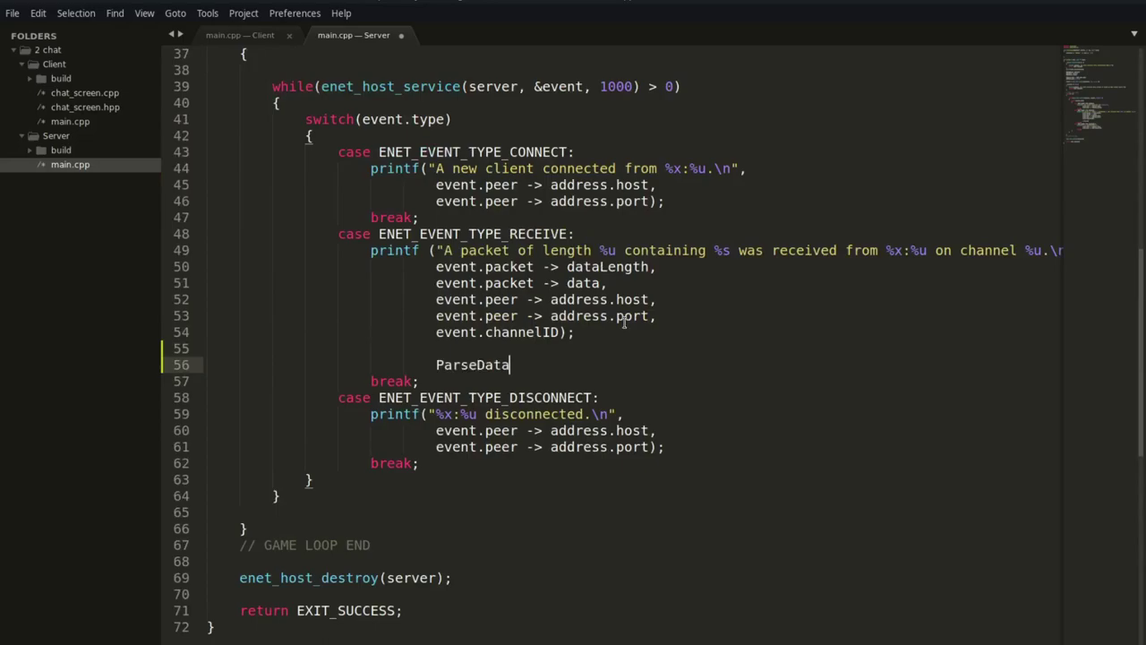
pyautogui.write('();')
# Check ParseData's parameter list and return inside the parentheses of its call in the receive case
pyautogui.scroll(12, 625, 322)
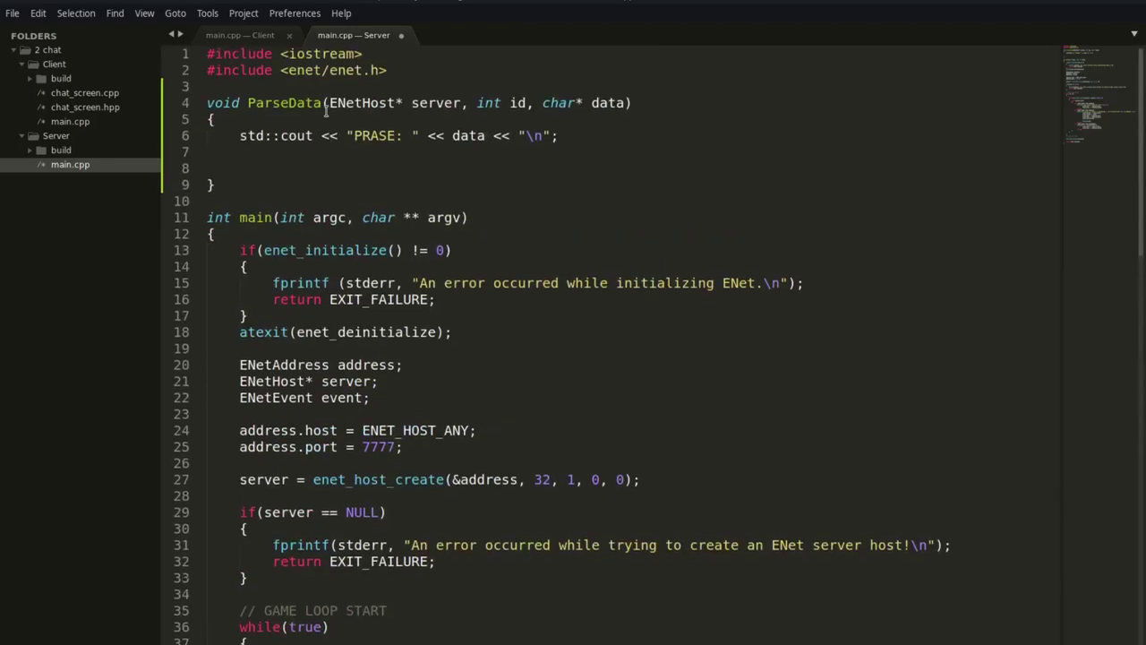
pyautogui.press('Left')
pyautogui.press('Left')
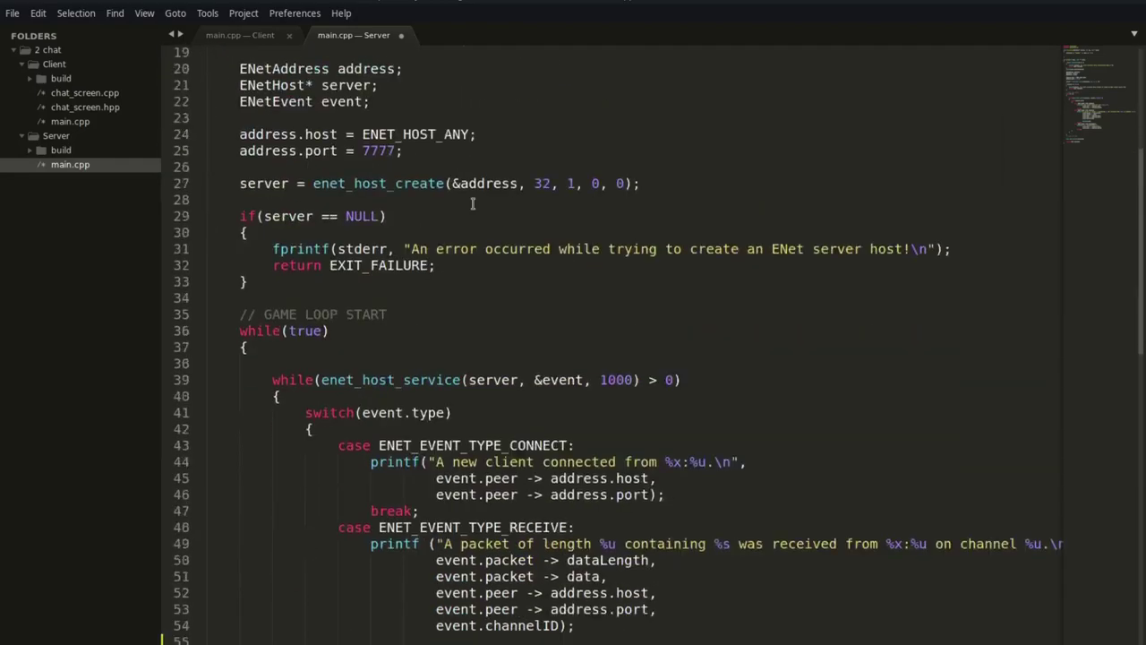